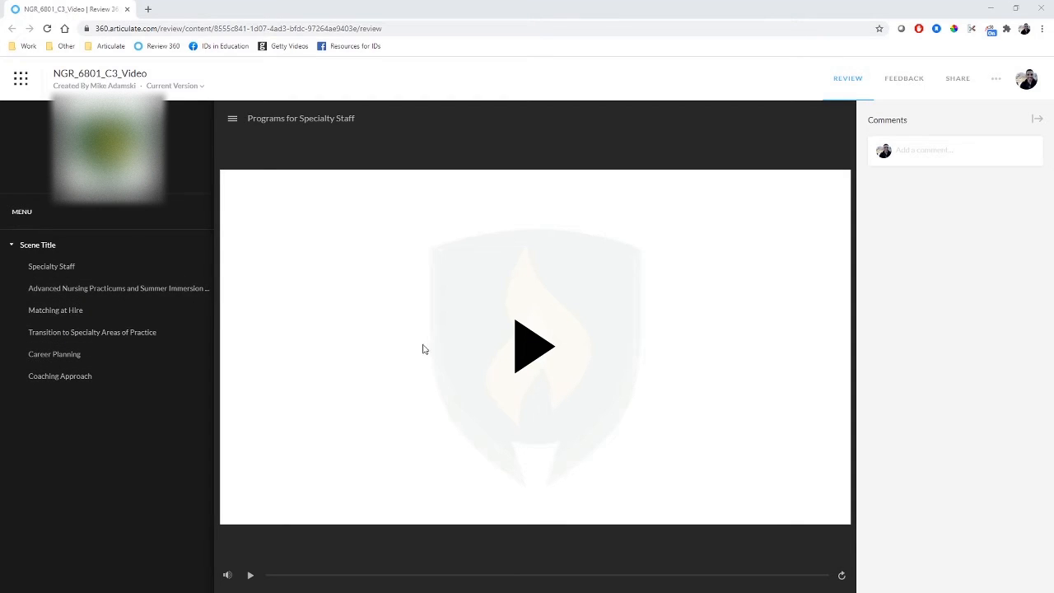
- Play the published course from its start icon, pause the video, and reload the review page
{"action": "left_click", "coordinate": [508, 354]}
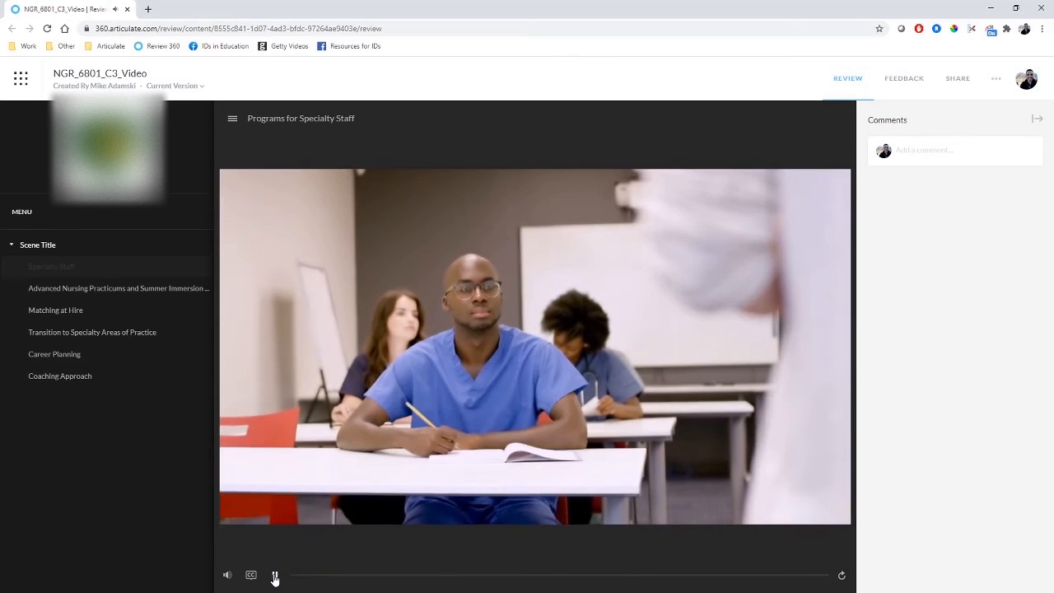
{"action": "left_click", "coordinate": [275, 575]}
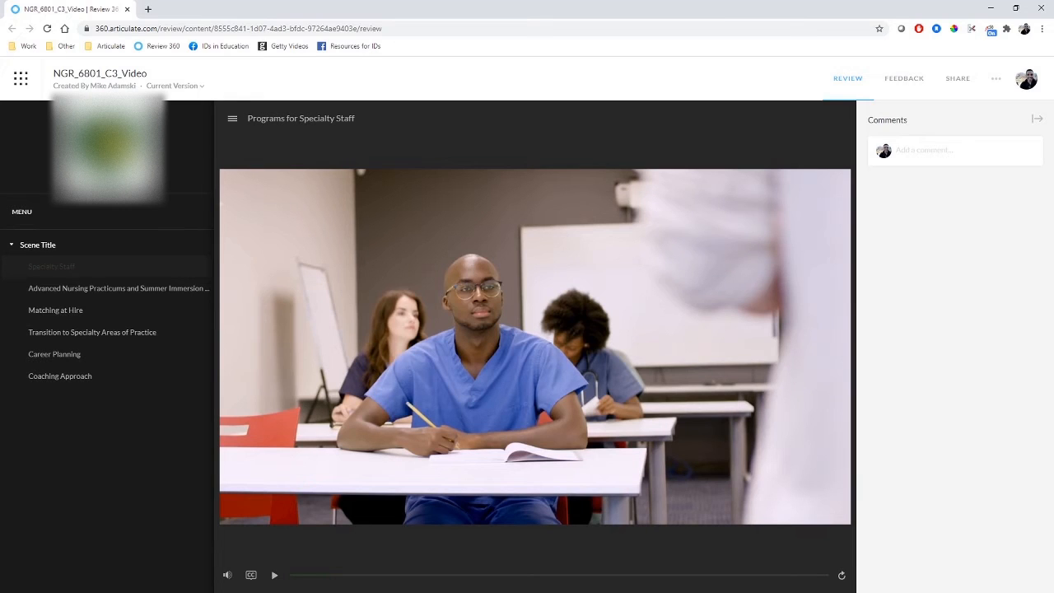
{"action": "left_click", "coordinate": [47, 28]}
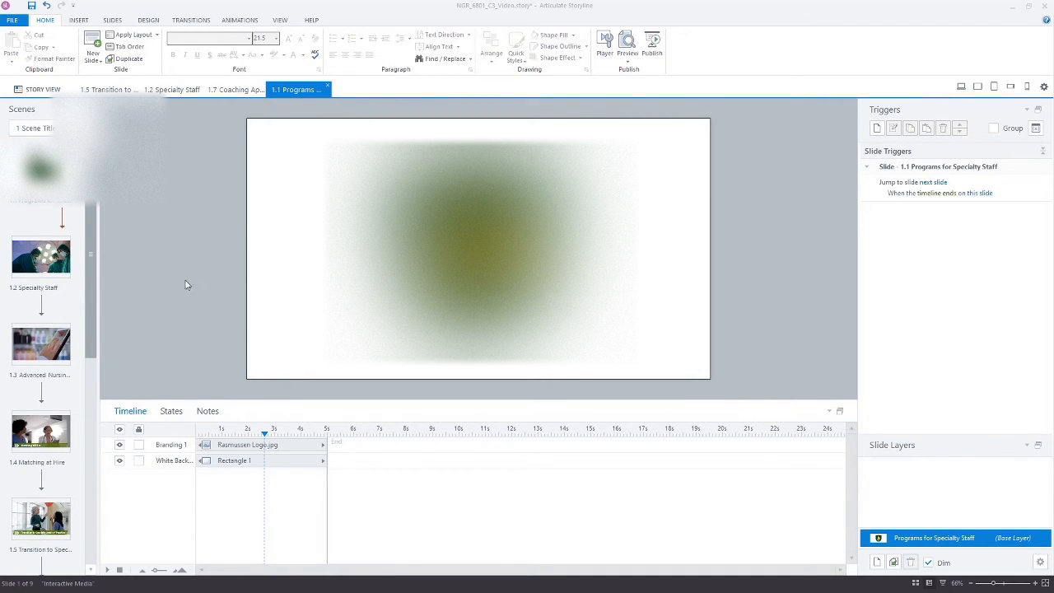
- In Articulate Storyline, search the content library icons for "play" and insert the solid triangle icon on slide 1.1
{"action": "left_click", "coordinate": [81, 20]}
{"action": "left_click", "coordinate": [188, 52]}
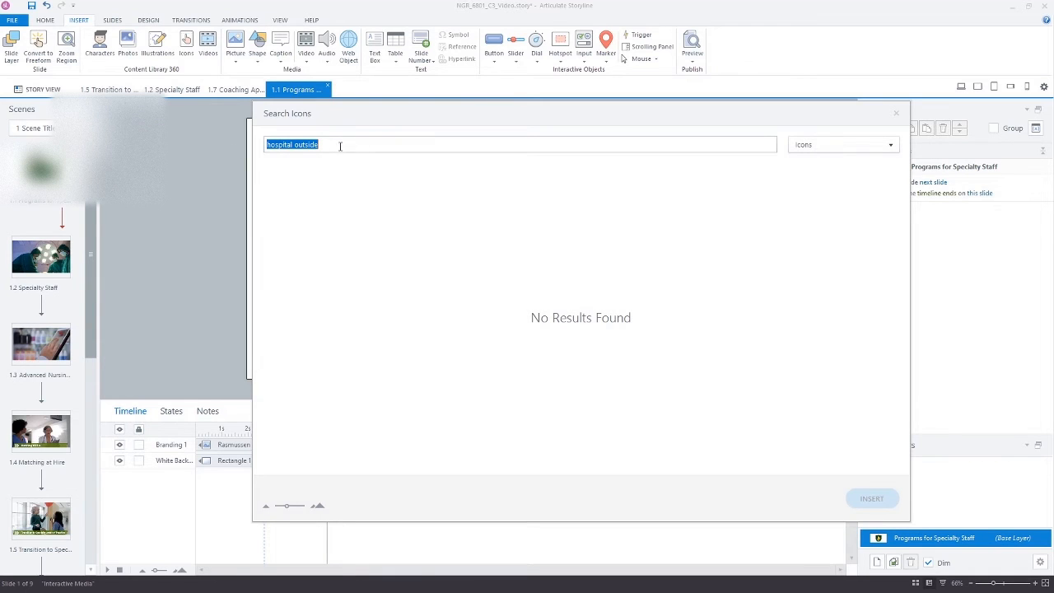
{"action": "type", "text": "play"}
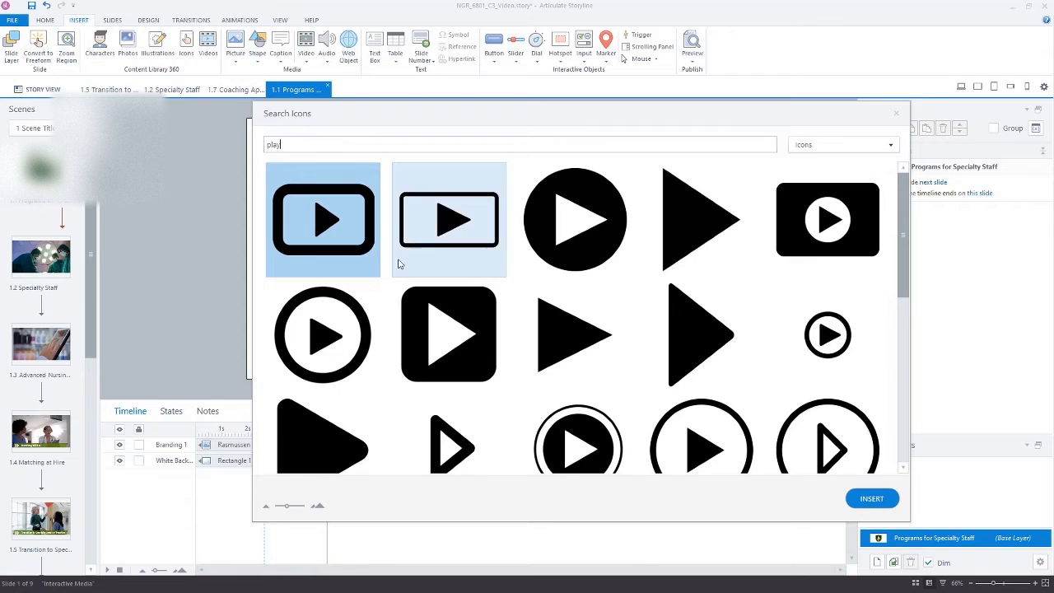
{"action": "scroll", "coordinate": [323, 414], "scroll_direction": "down", "scroll_amount": 1}
{"action": "scroll", "coordinate": [401, 377], "scroll_direction": "up", "scroll_amount": 1}
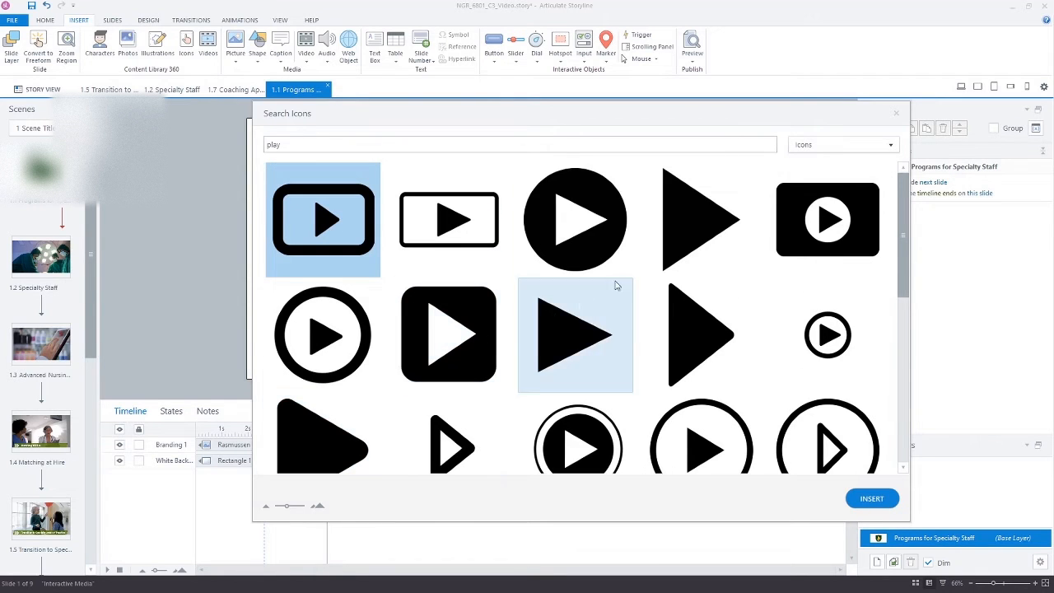
{"action": "left_click", "coordinate": [656, 244]}
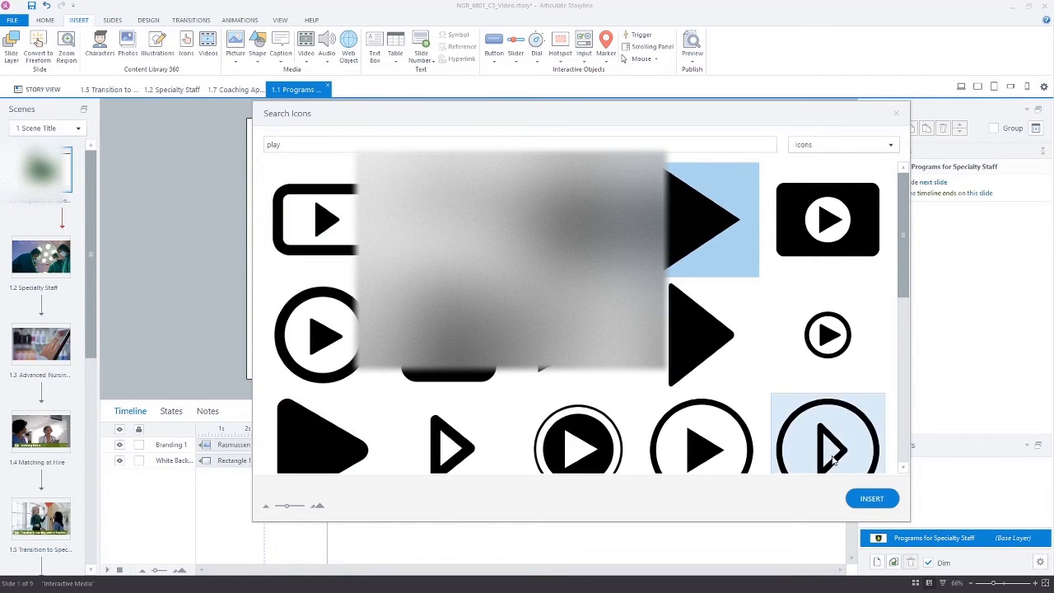
{"action": "left_click", "coordinate": [870, 498]}
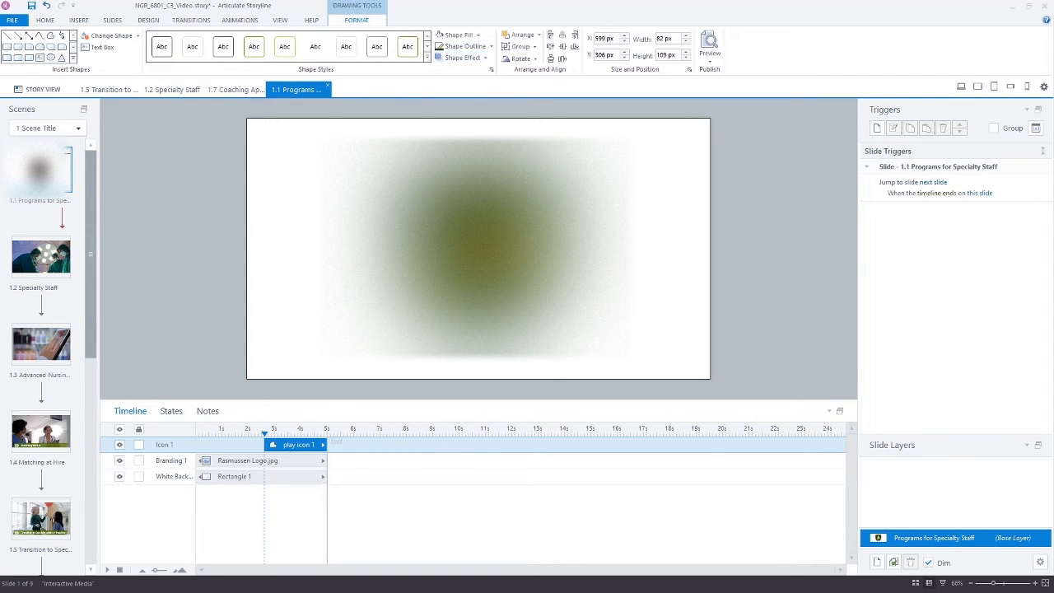
- Move the play icon to the start of the slide's timeline and shorten its duration to about half a second
{"action": "left_click_drag", "start_coordinate": [299, 445], "coordinate": [224, 444]}
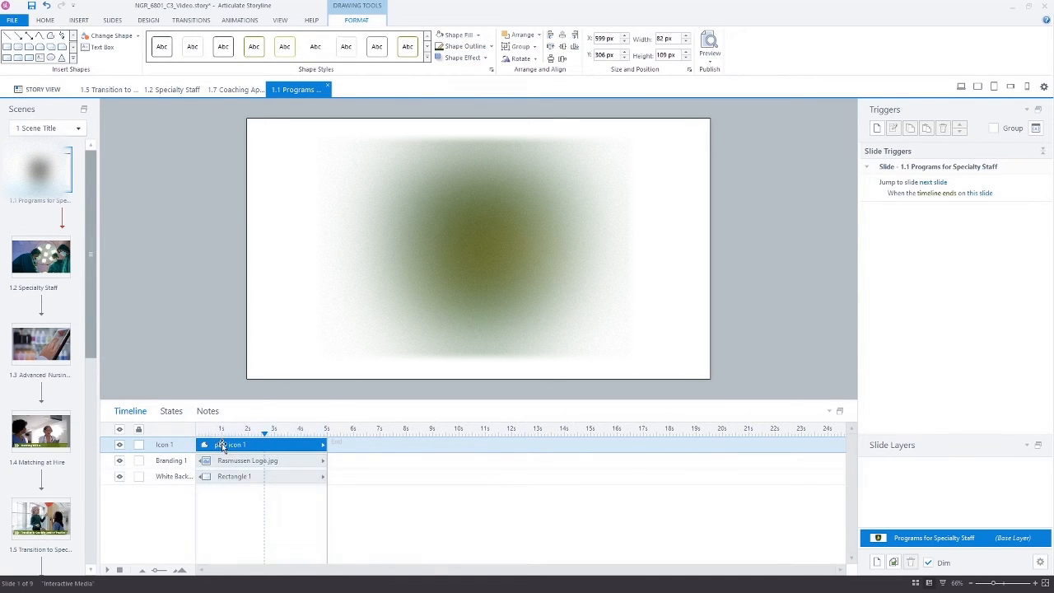
{"action": "left_click", "coordinate": [326, 444]}
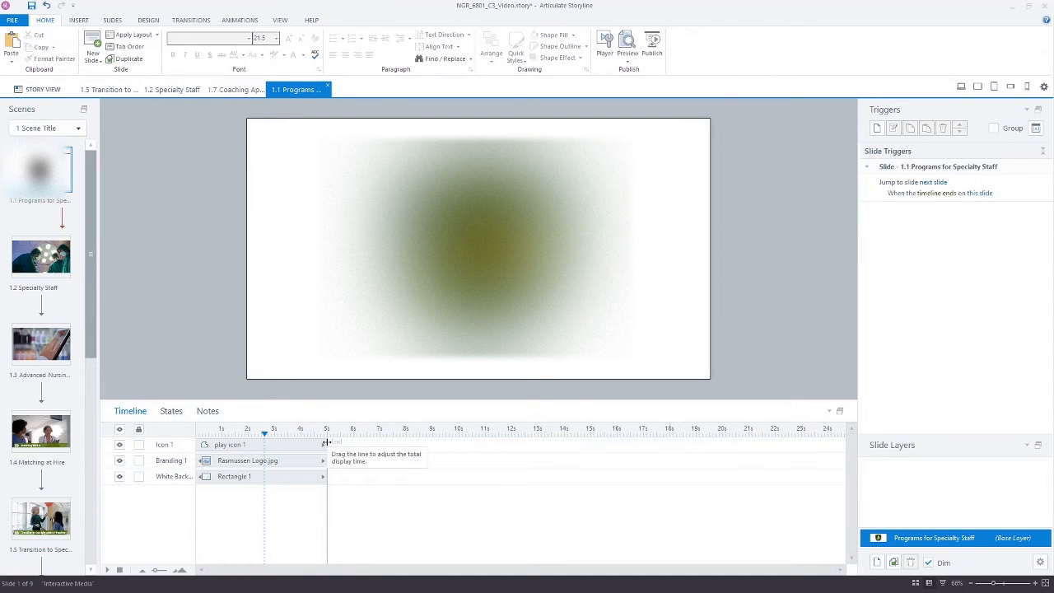
{"action": "left_click", "coordinate": [316, 444]}
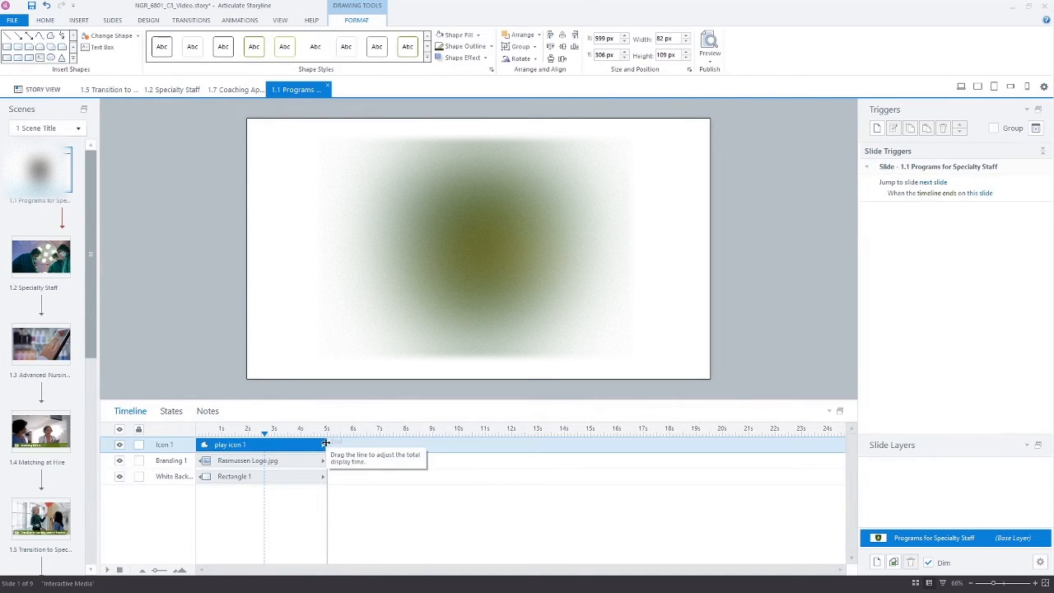
{"action": "left_click_drag", "start_coordinate": [316, 444], "coordinate": [196, 445]}
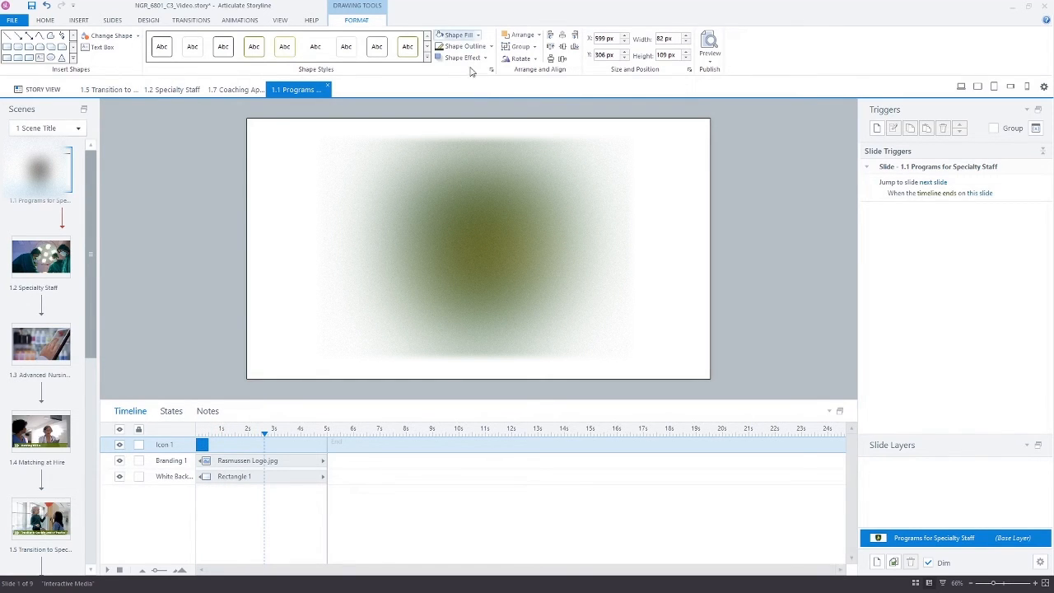
- Bring the play icon to the front and place the playhead near the start of the timeline, within the icon's duration
{"action": "left_click", "coordinate": [522, 34]}
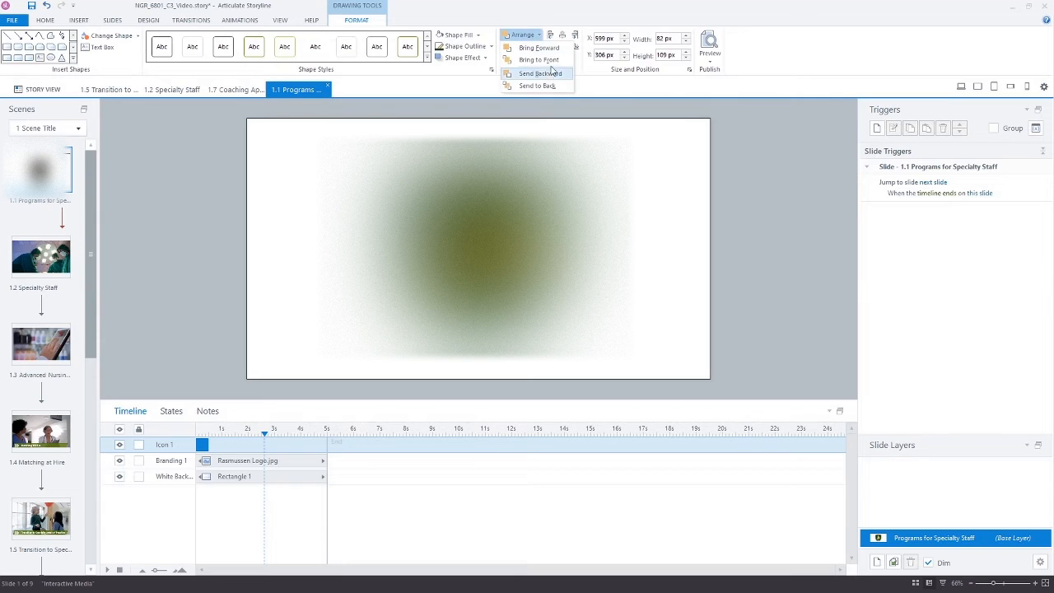
{"action": "left_click", "coordinate": [557, 59]}
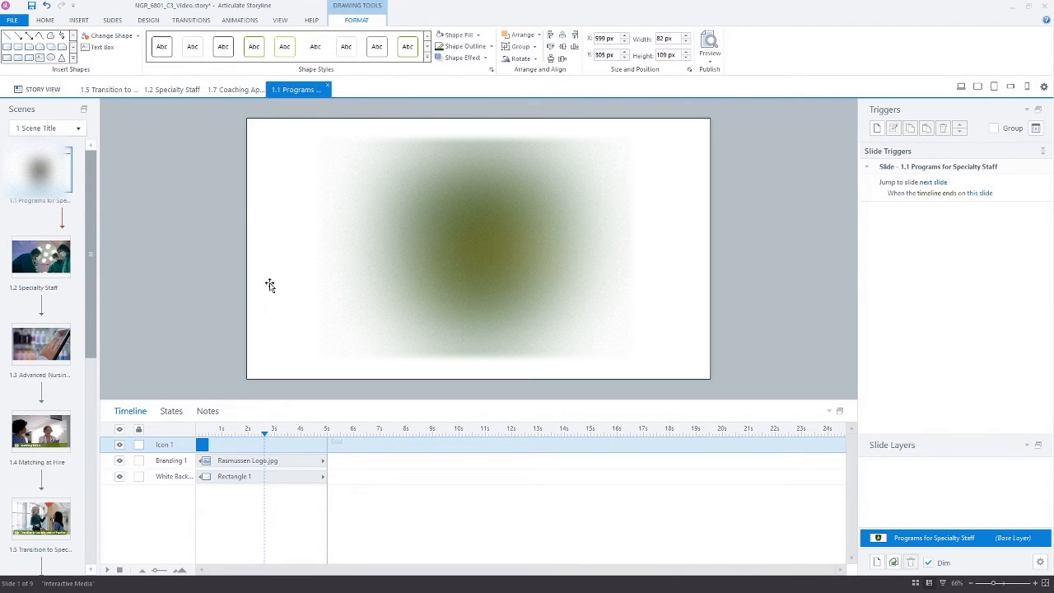
{"action": "left_click", "coordinate": [206, 432]}
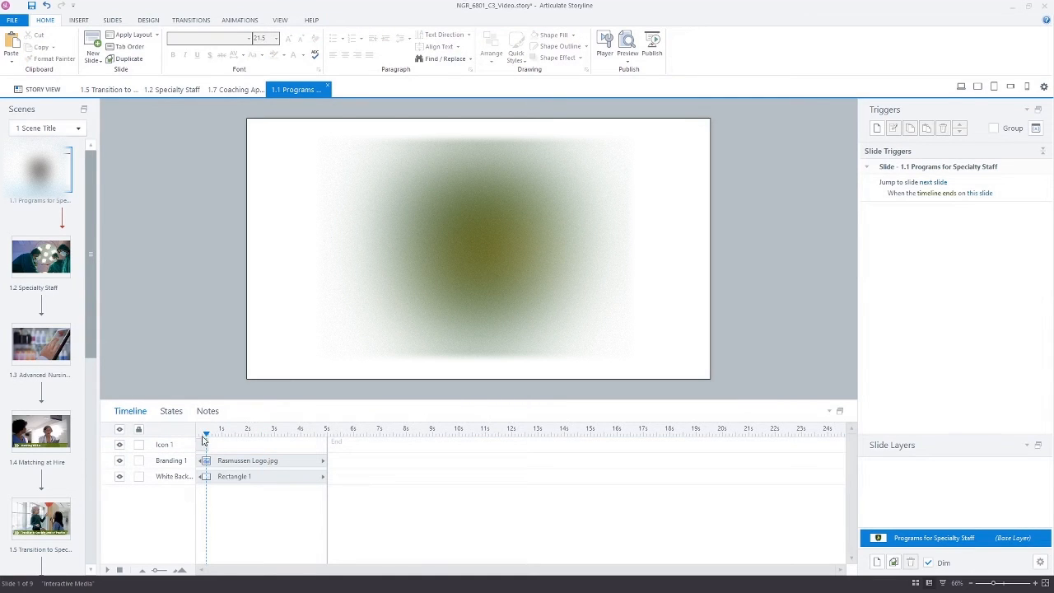
- Add a trigger to the play icon that resumes the timeline on this slide when the user clicks Icon 1
{"action": "left_click", "coordinate": [202, 445]}
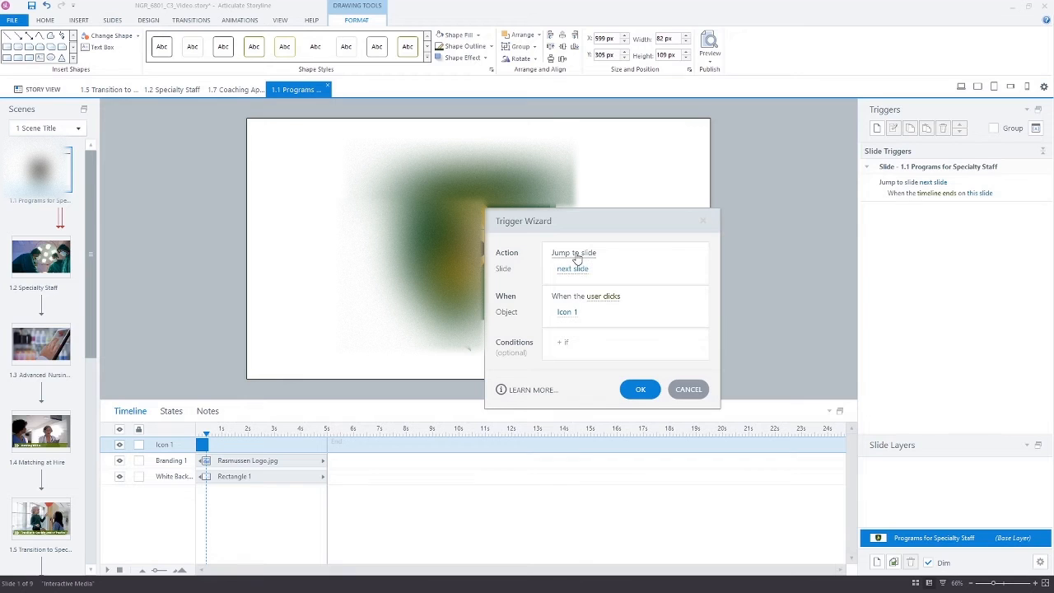
{"action": "left_click", "coordinate": [573, 252]}
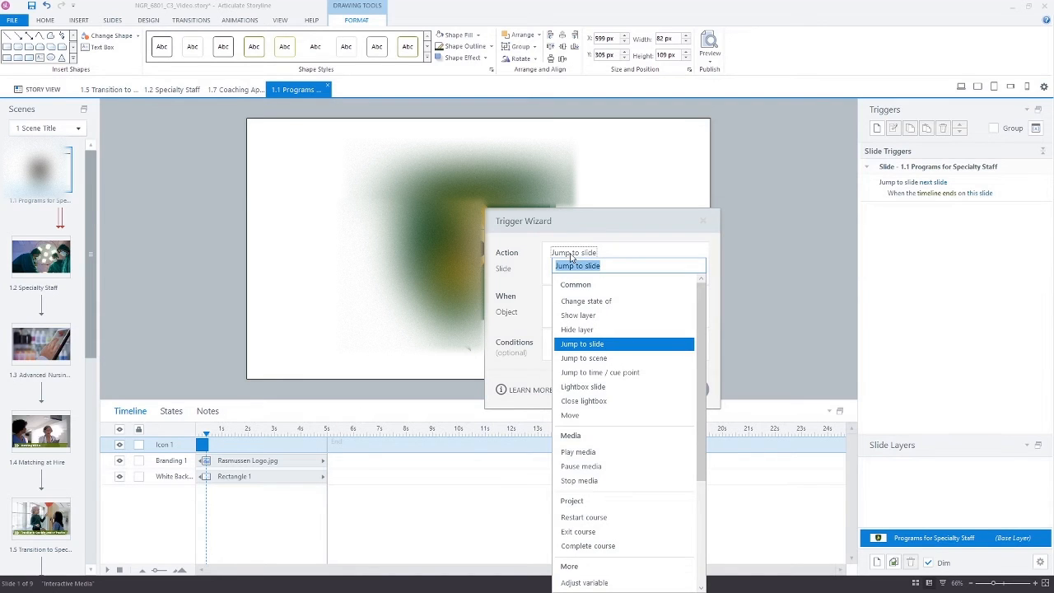
{"action": "scroll", "coordinate": [594, 344], "scroll_direction": "down", "scroll_amount": 5}
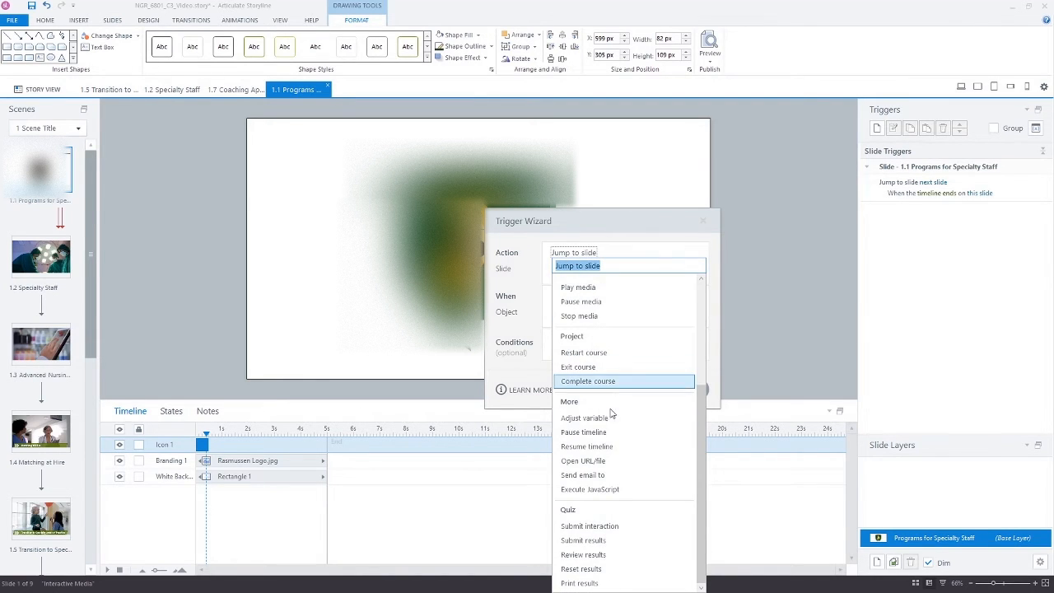
{"action": "left_click", "coordinate": [586, 446]}
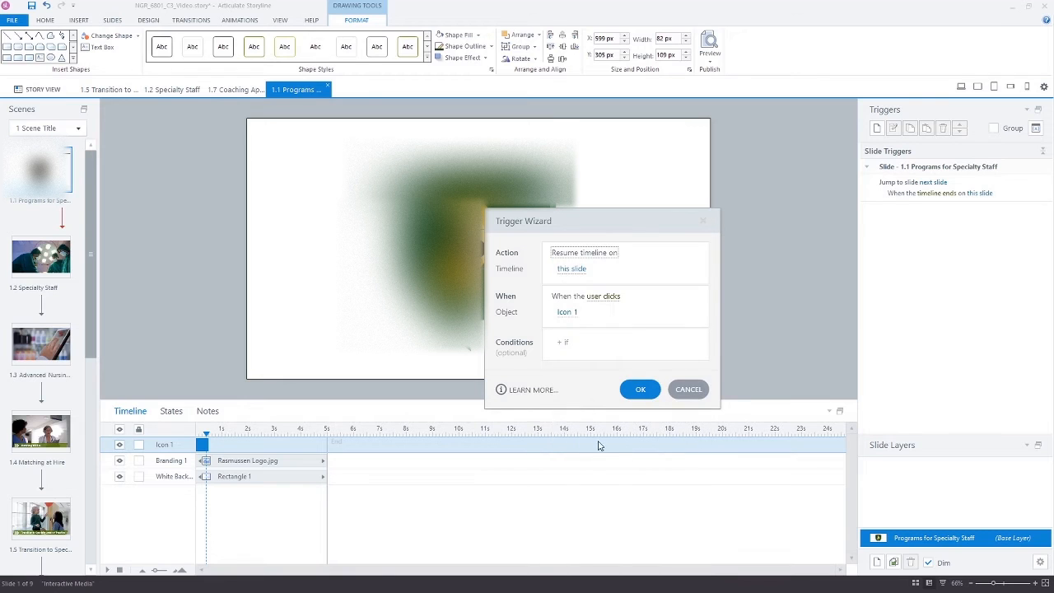
{"action": "left_click", "coordinate": [570, 272]}
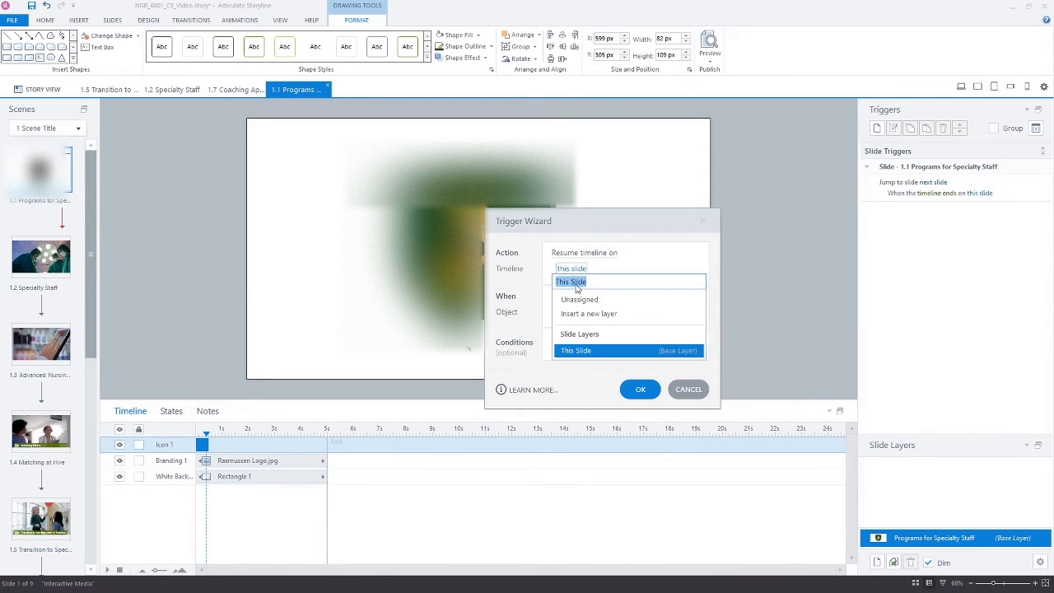
{"action": "left_click", "coordinate": [619, 255]}
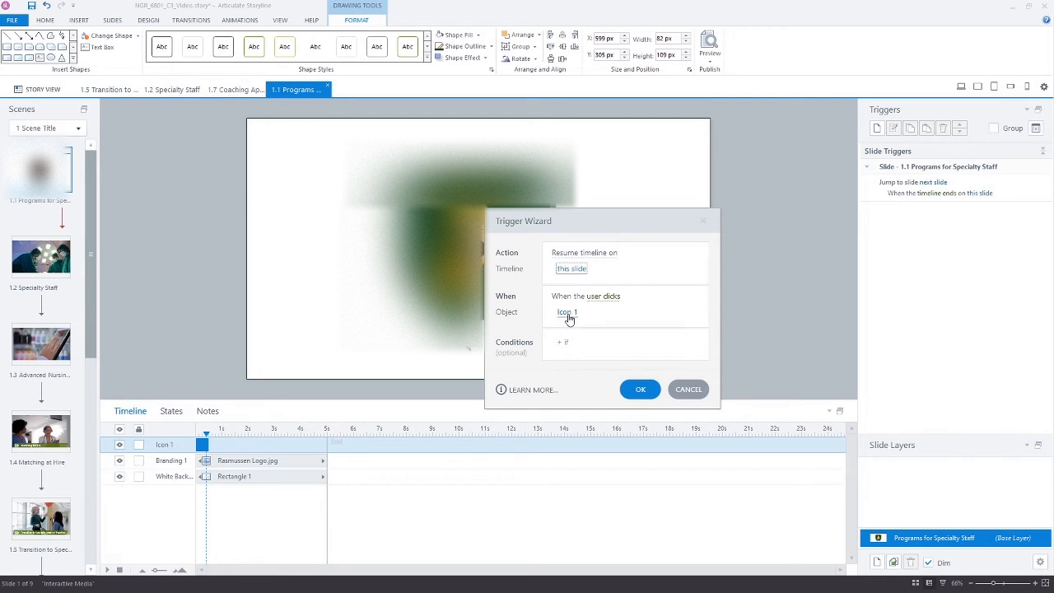
{"action": "left_click", "coordinate": [639, 389]}
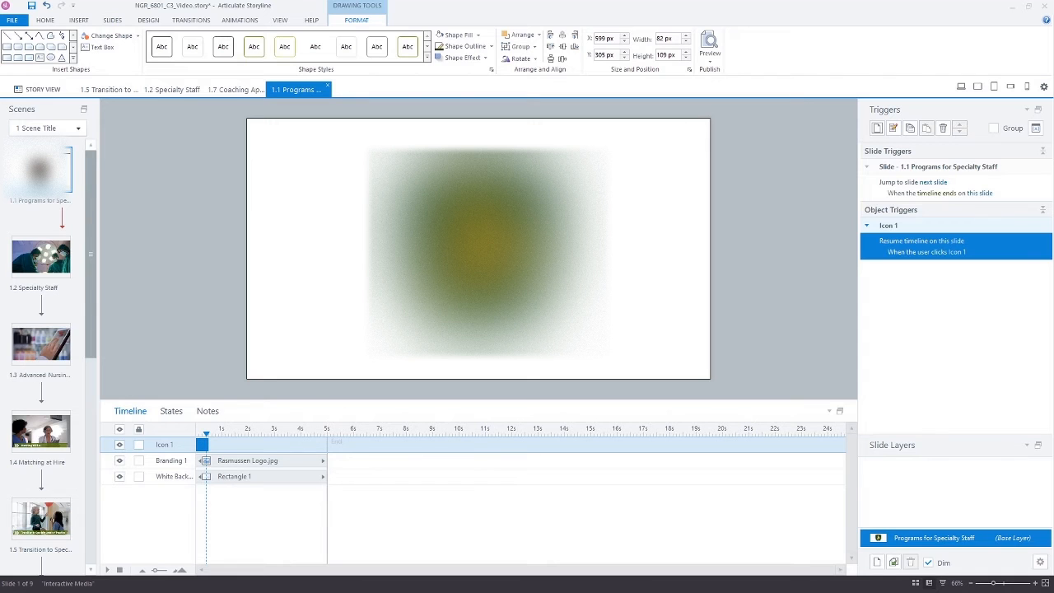
- Add a second trigger that changes the state of Icon 1 to Hidden when the user clicks it
{"action": "left_click", "coordinate": [877, 128]}
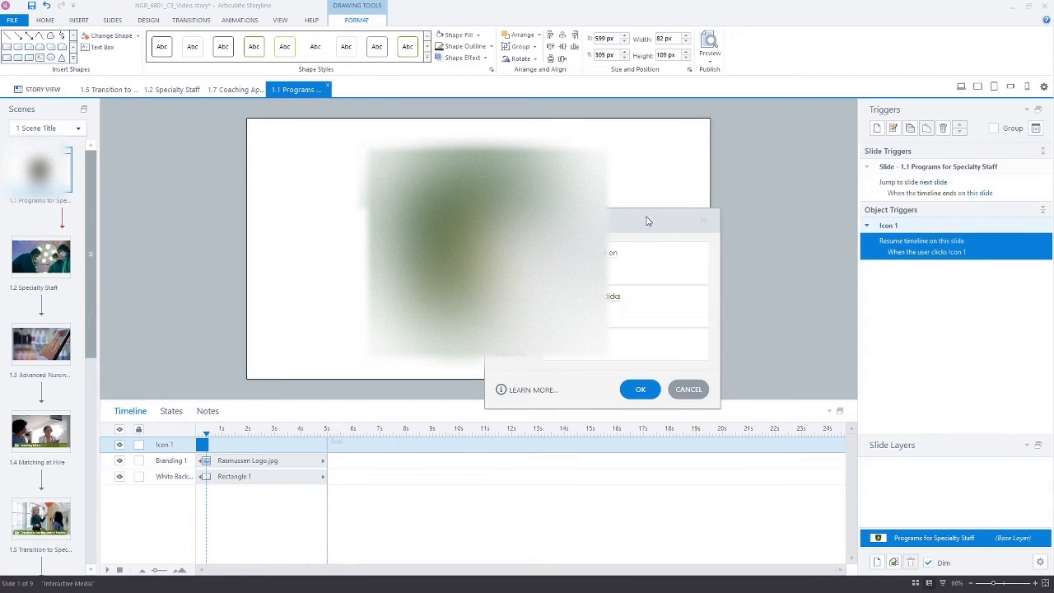
{"action": "left_click", "coordinate": [600, 252]}
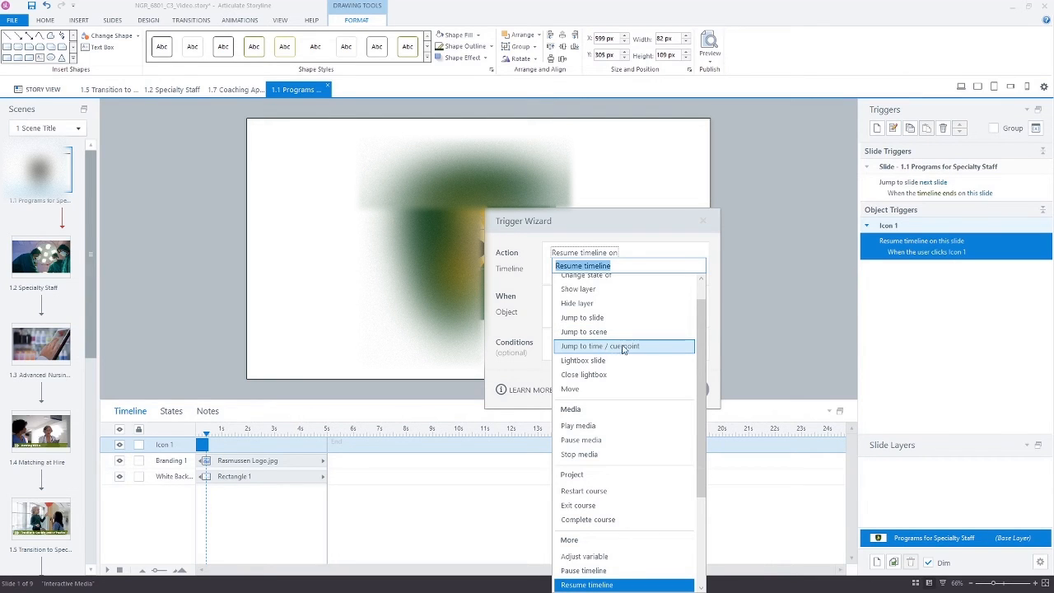
{"action": "left_click", "coordinate": [601, 277]}
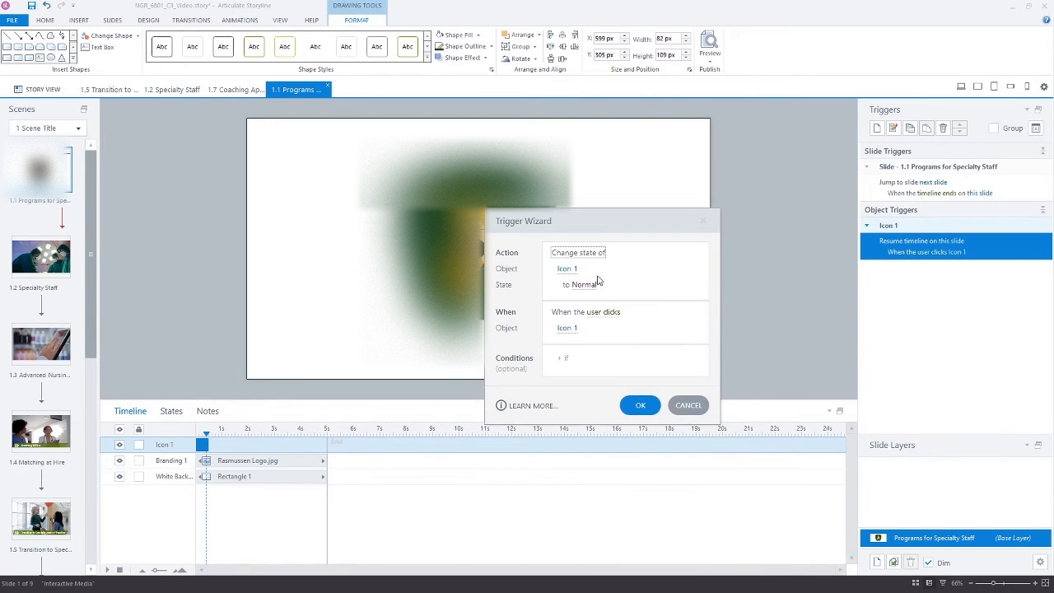
{"action": "left_click", "coordinate": [584, 285]}
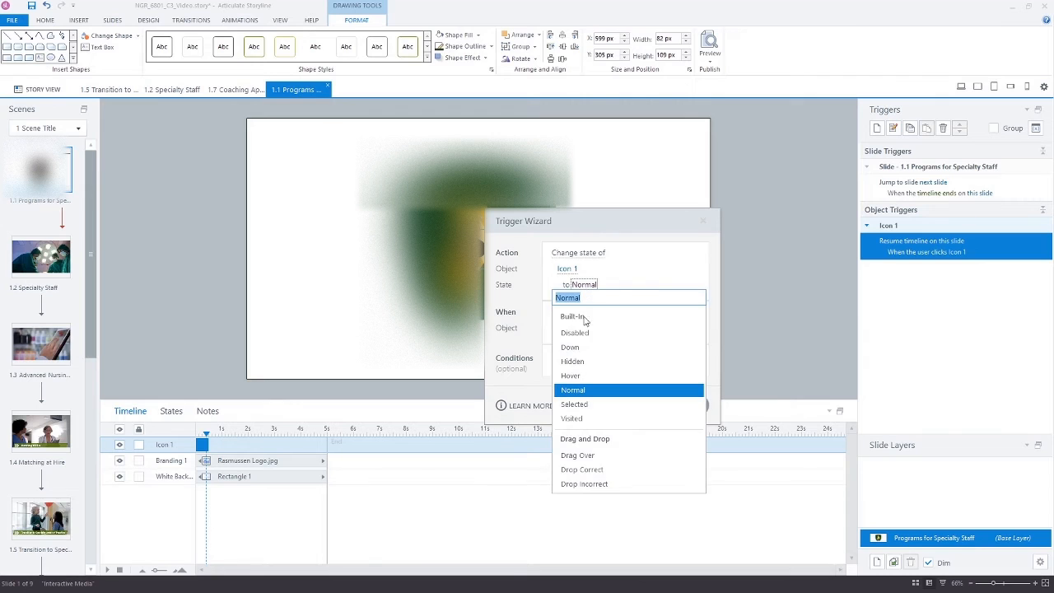
{"action": "left_click", "coordinate": [584, 362]}
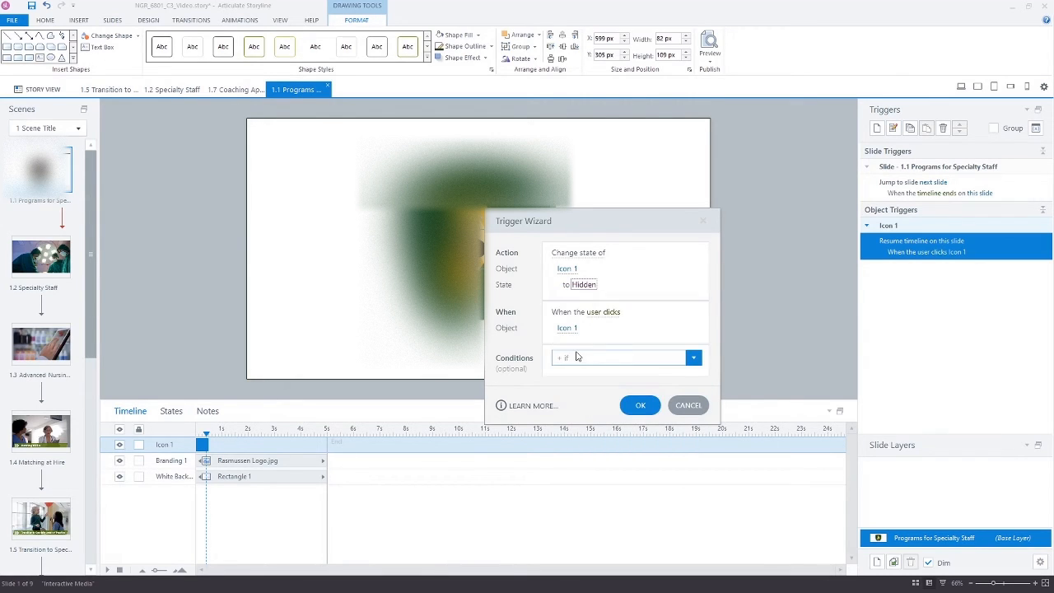
{"action": "left_click", "coordinate": [639, 406]}
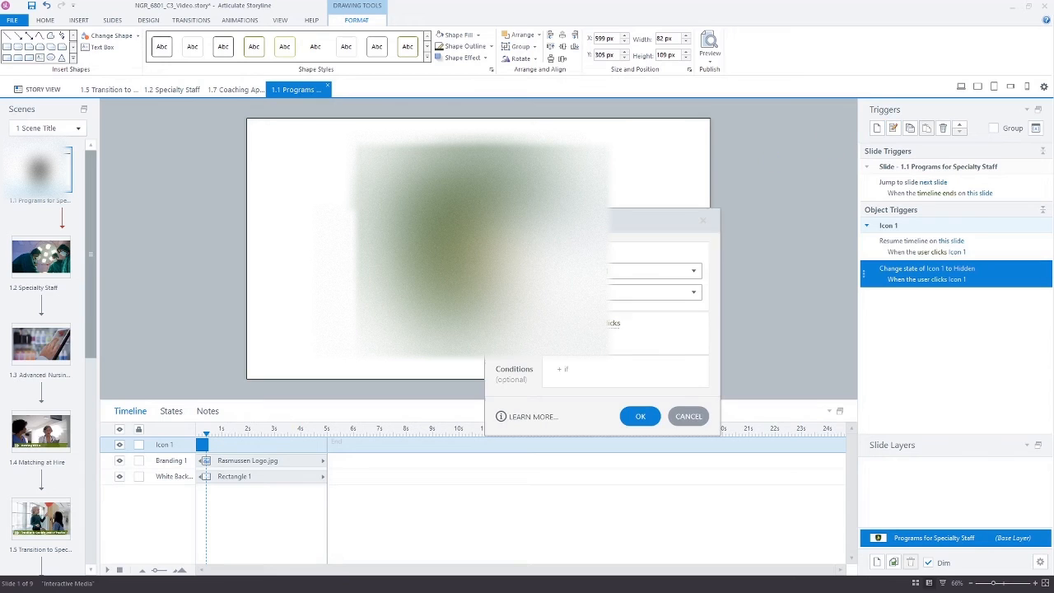
- Add a third trigger that pauses the timeline on this slide when Icon 1 enters the slide
{"action": "left_click", "coordinate": [580, 256]}
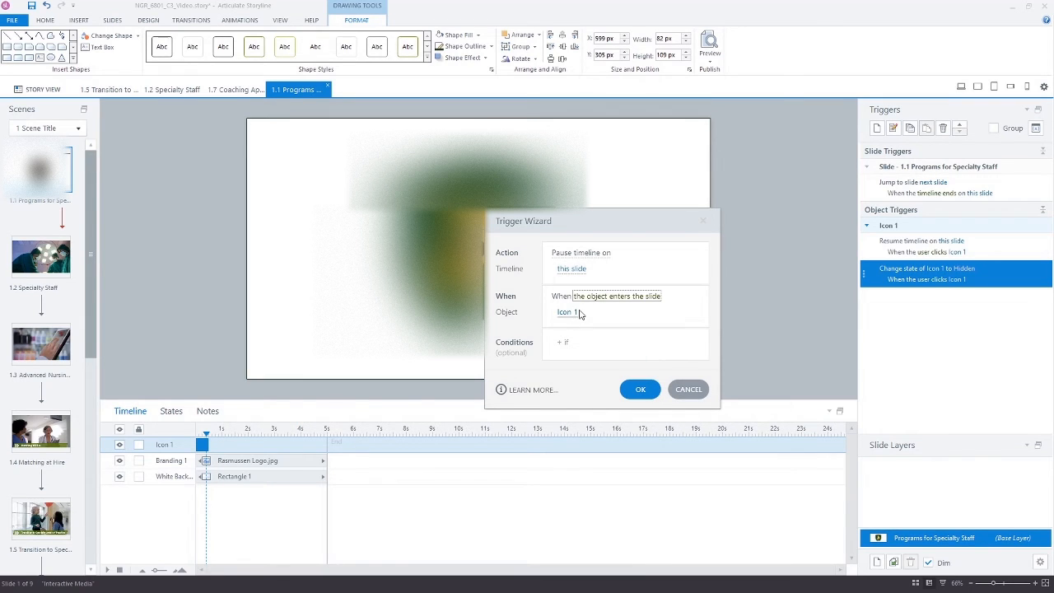
{"action": "left_click", "coordinate": [639, 390]}
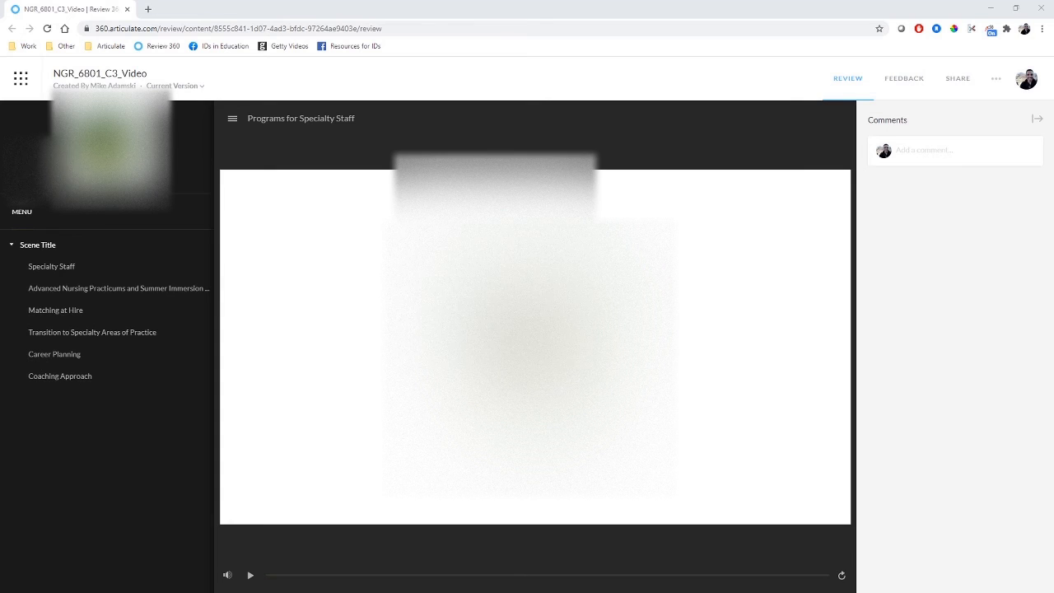
- Test the player's own play control in the published Review 360 course, and select the play icon on the Storyline slide to review its triggers
{"action": "left_click", "coordinate": [251, 574]}
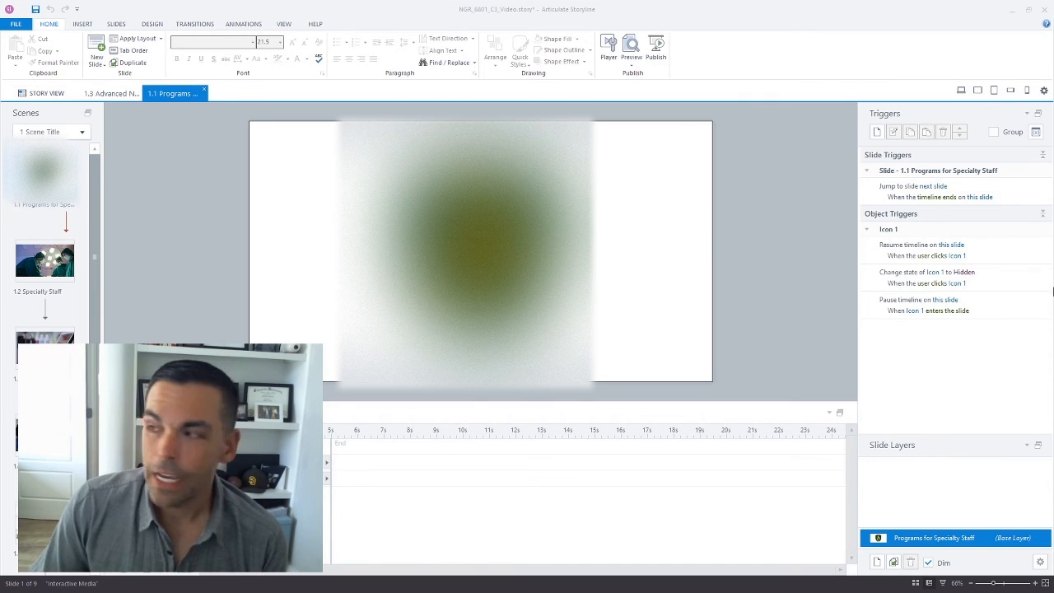
{"action": "left_click", "coordinate": [481, 251]}
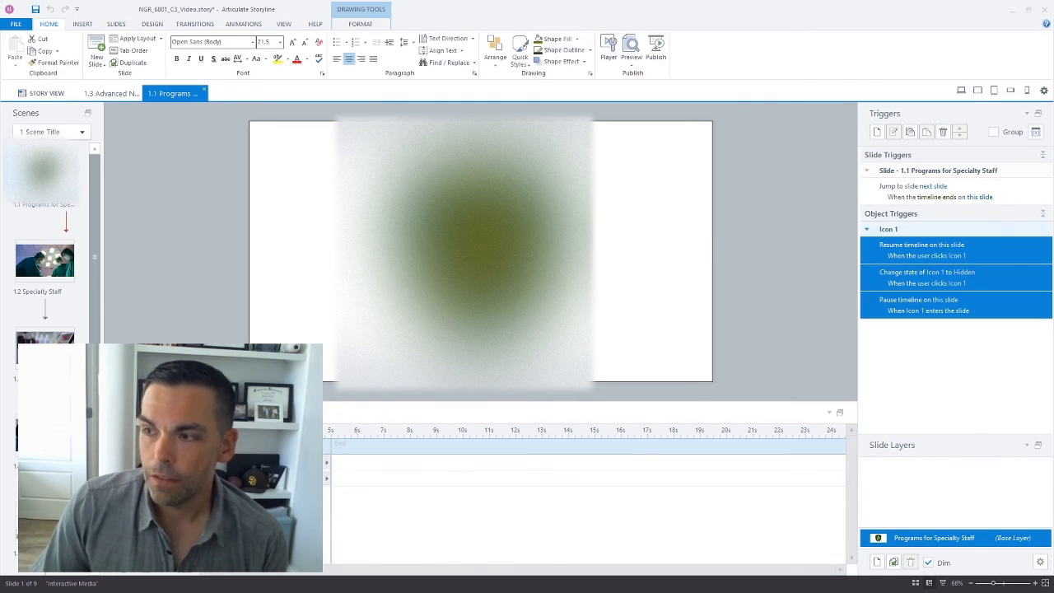